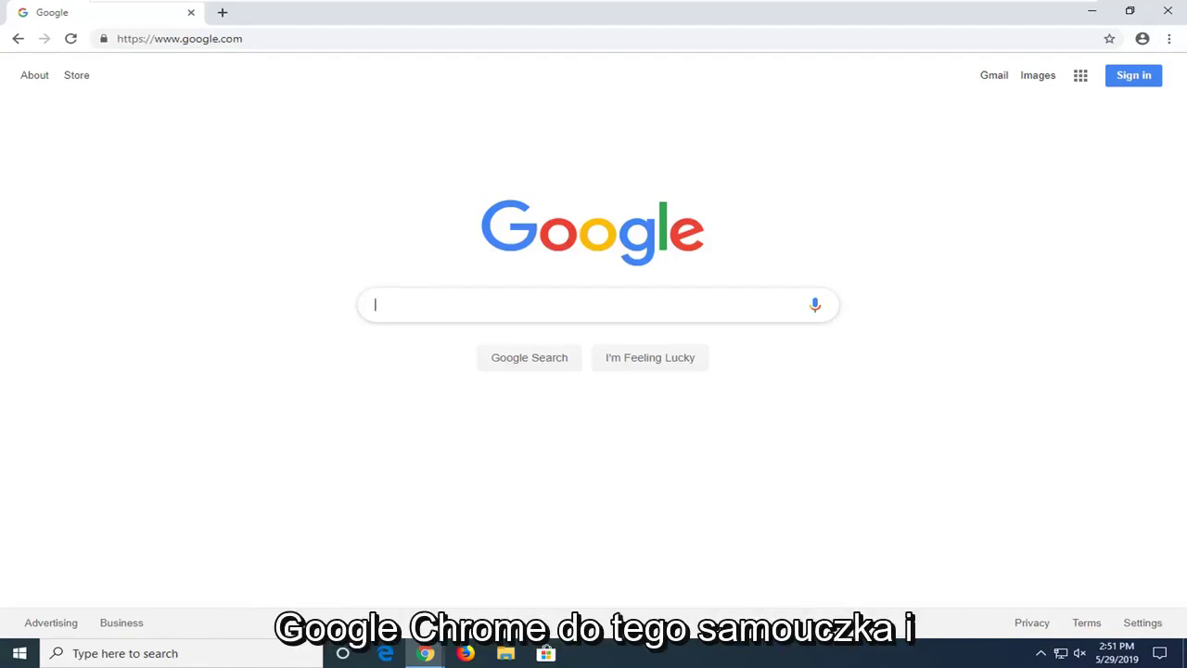
Search Google for 'obs studio'.
{"action": "type", "text": "obs stui"}
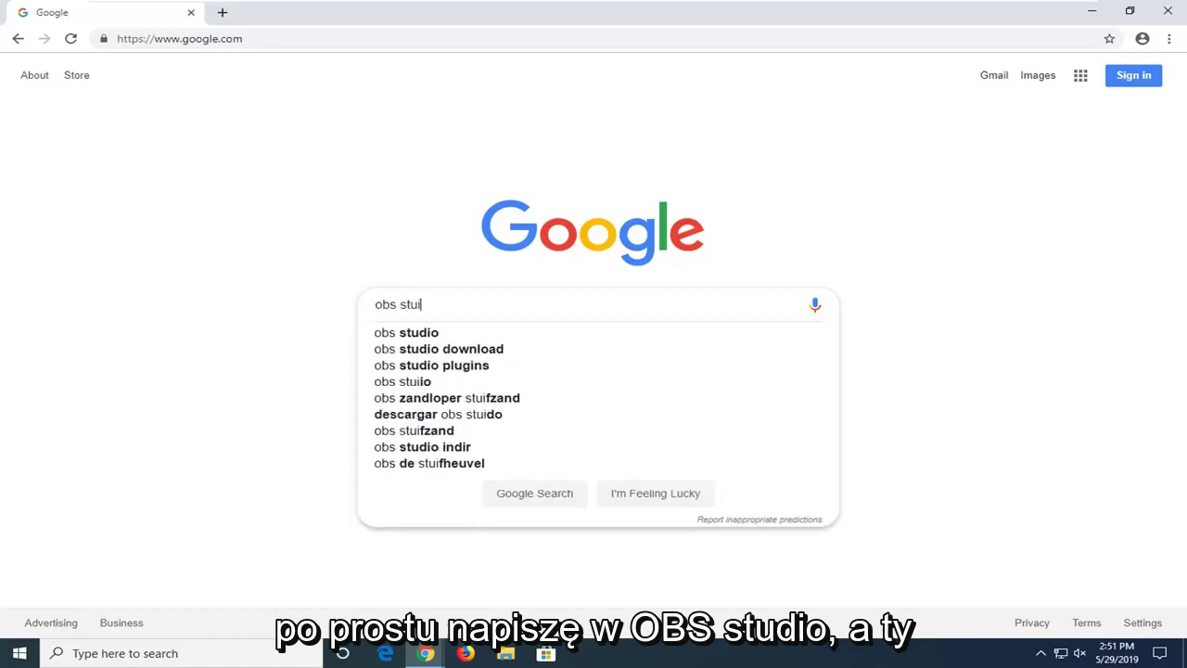
{"action": "key", "text": "BackSpace"}
{"action": "type", "text": "dio"}
{"action": "key", "text": "Return"}
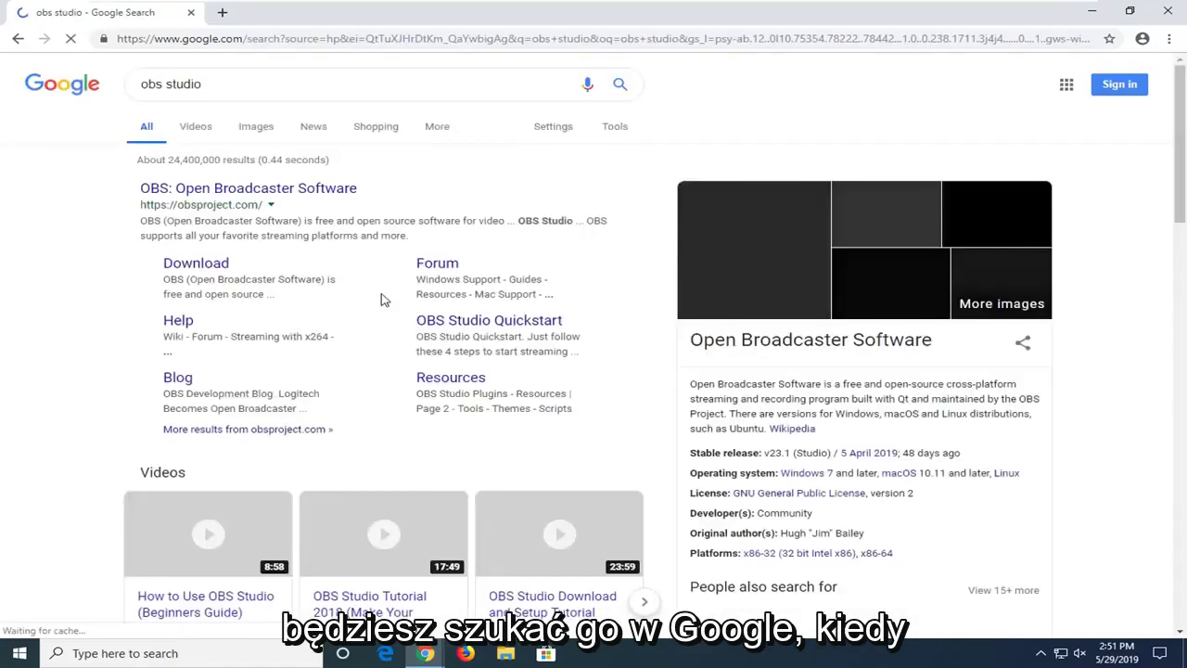
Go to obsproject.com via the 'OBS: Open Broadcaster Software' search result.
{"action": "left_click", "coordinate": [269, 189]}
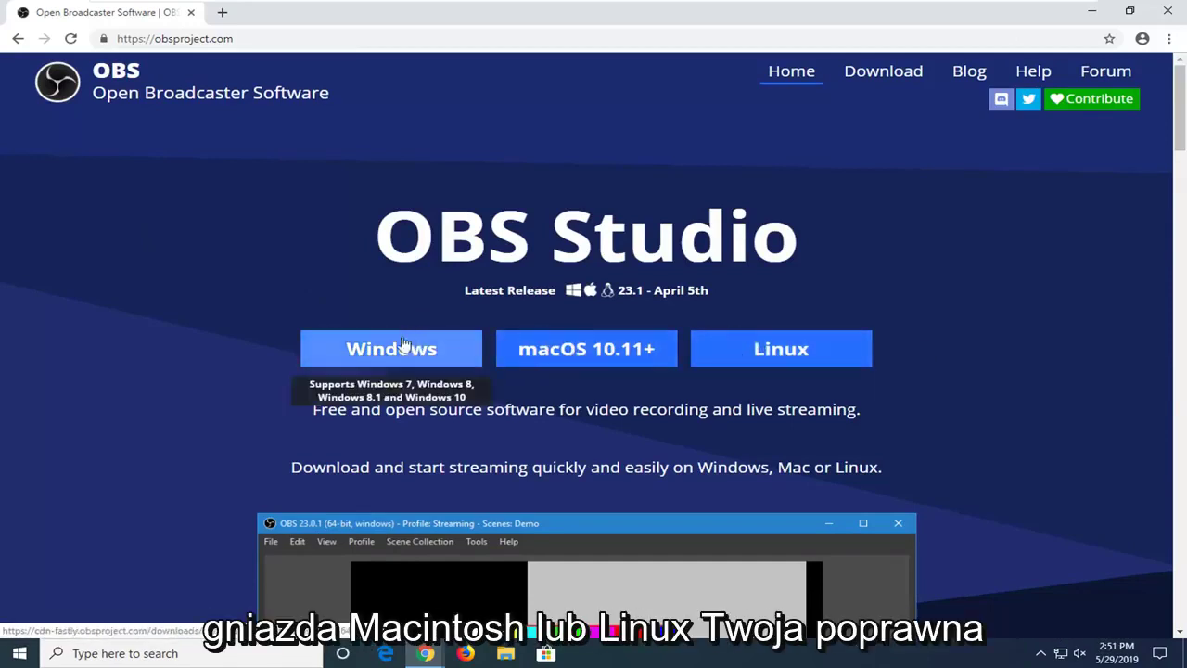
Download the OBS Studio 23.1 Windows installer, retrying the download once.
{"action": "left_click", "coordinate": [377, 346]}
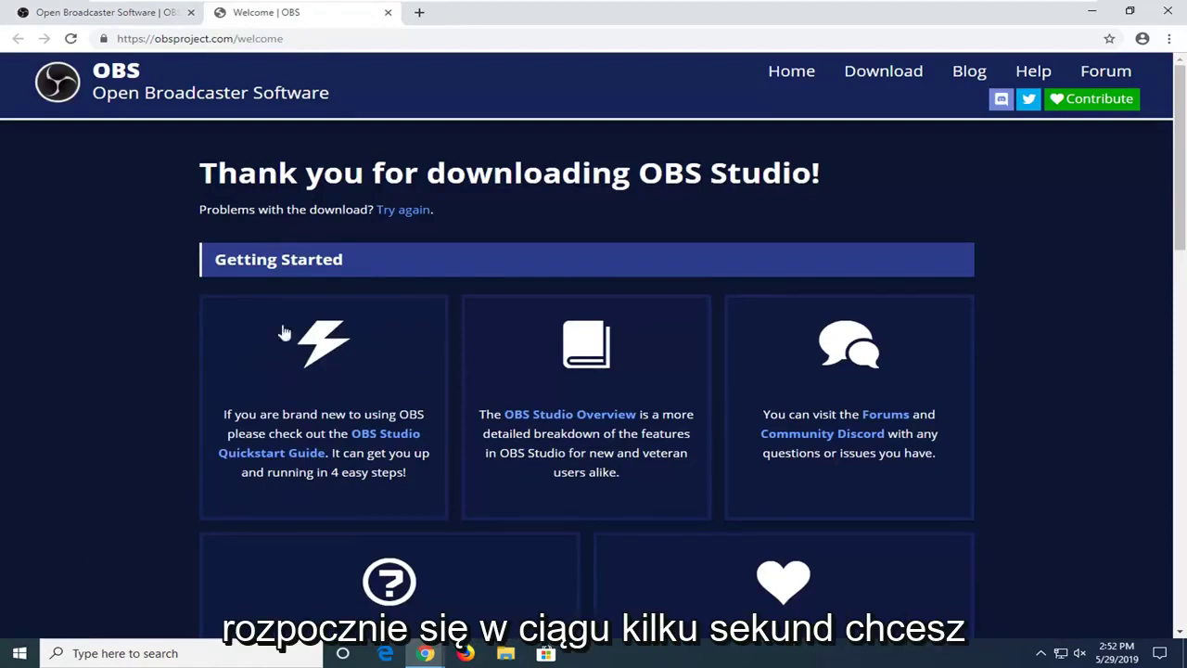
{"action": "left_click", "coordinate": [405, 224]}
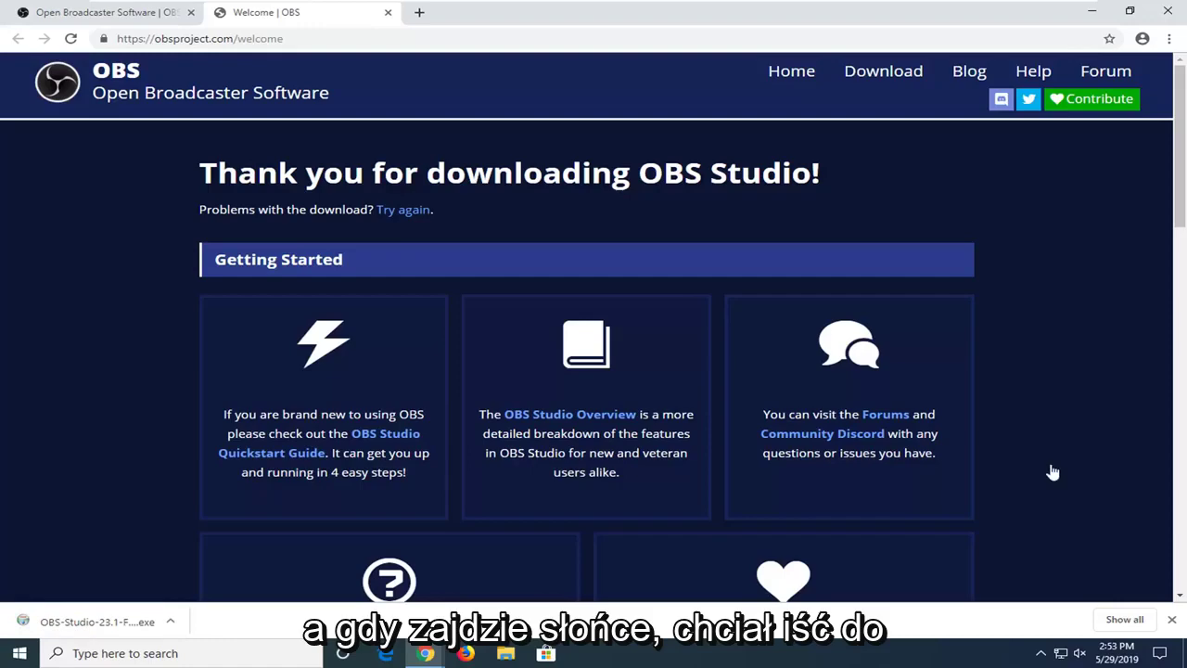
Launch the downloaded OBS installer from the download shelf and minimize Chrome.
{"action": "left_click", "coordinate": [77, 634]}
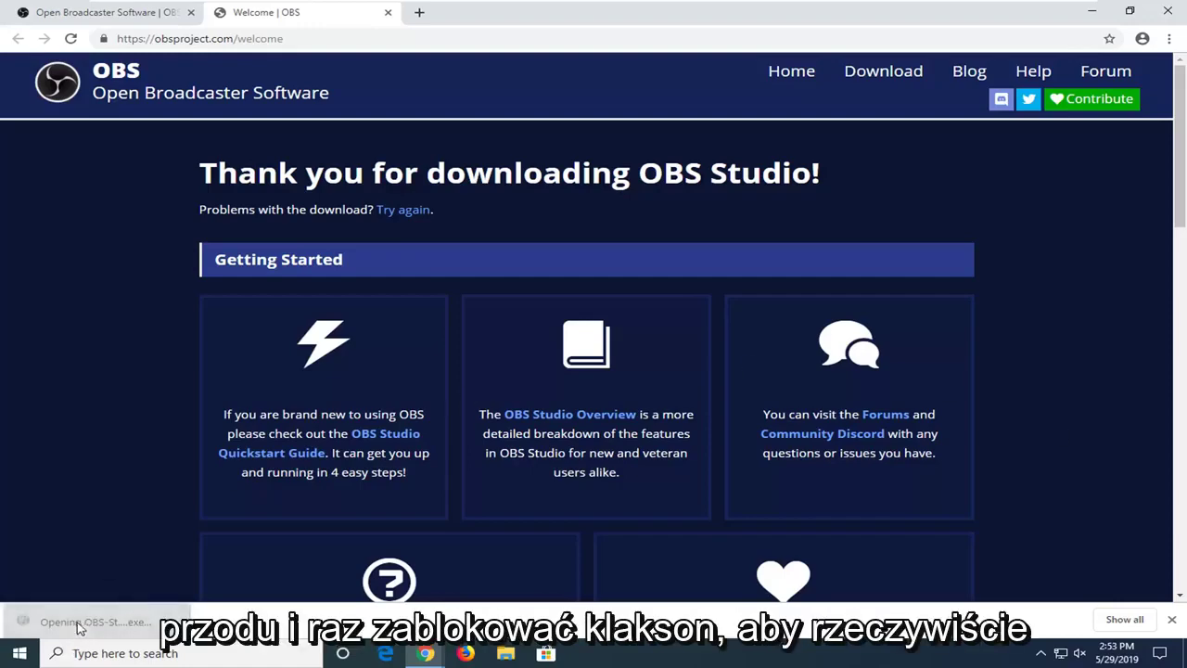
{"action": "left_click", "coordinate": [1090, 12]}
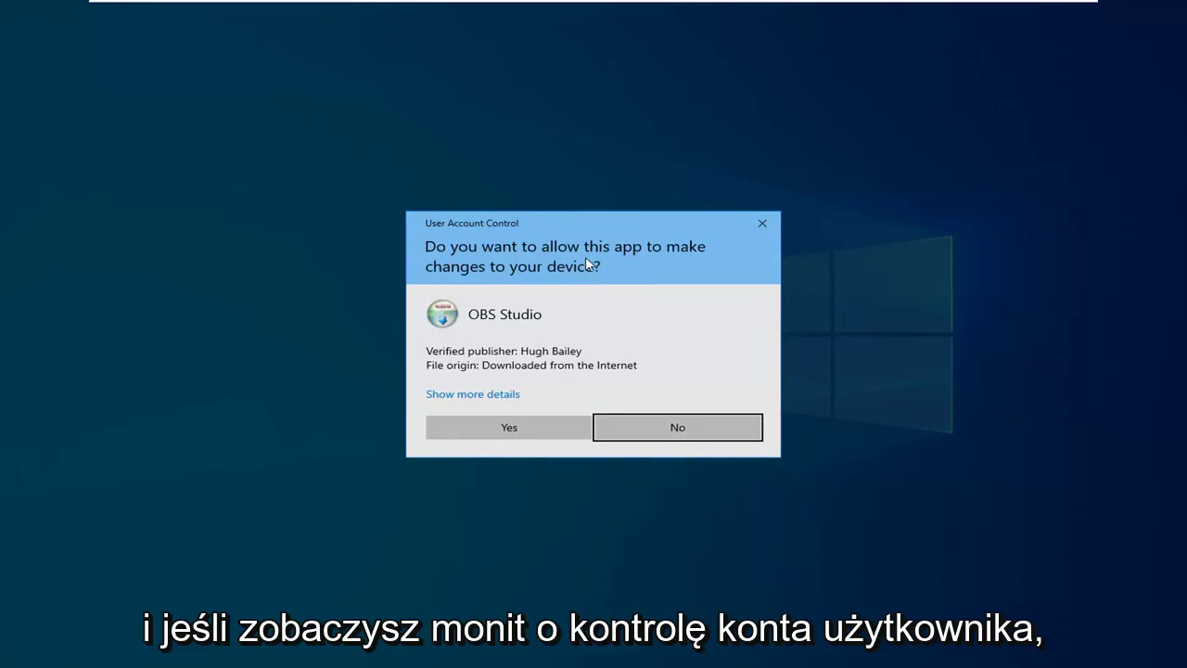
Allow the installer through UAC and get past the welcome page and incompatibility warning.
{"action": "left_click", "coordinate": [490, 424]}
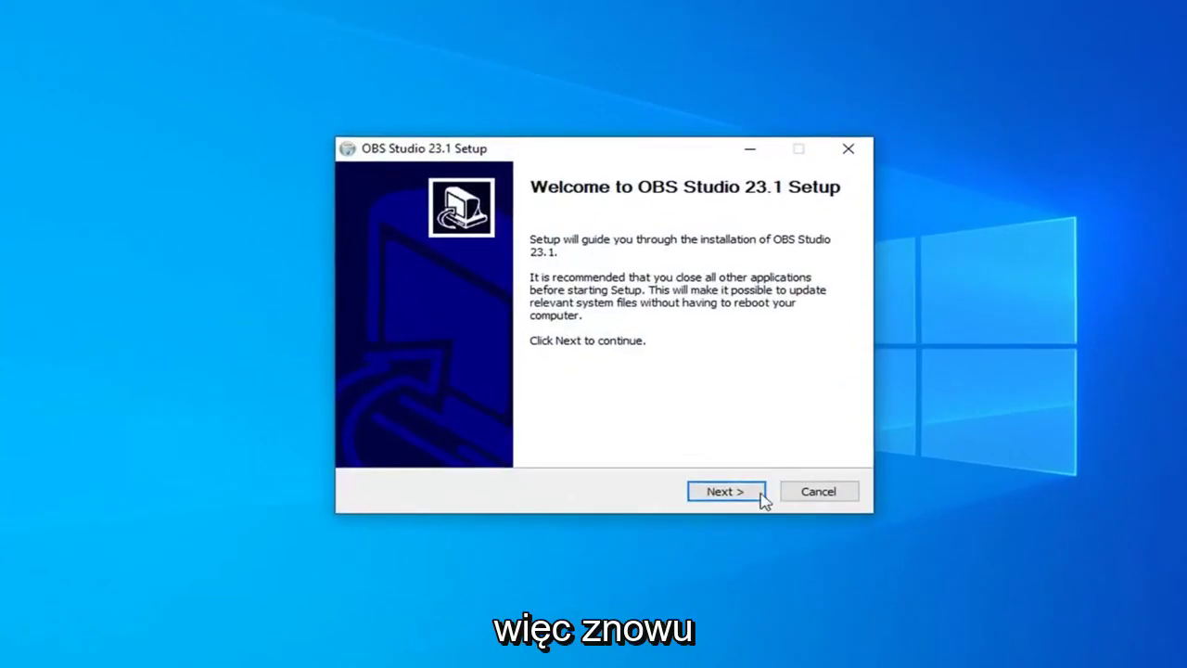
{"action": "left_click", "coordinate": [736, 491]}
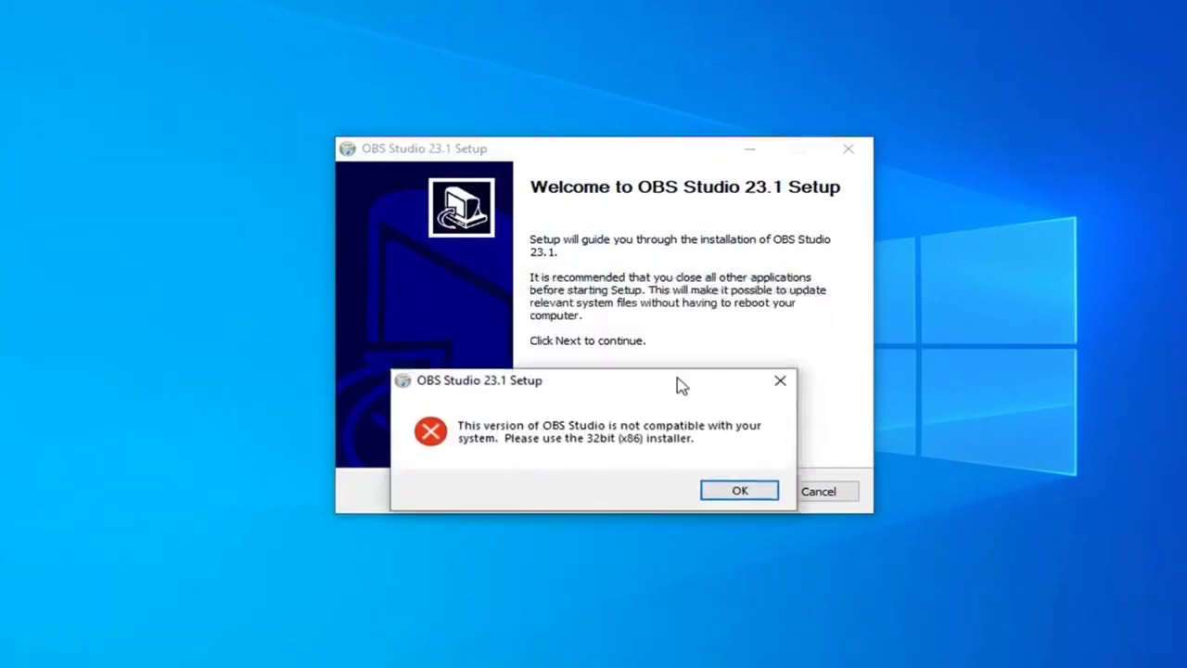
{"action": "mouse_move", "coordinate": [678, 385]}
{"action": "left_mouse_down"}
{"action": "mouse_move", "coordinate": [696, 479]}
{"action": "mouse_move", "coordinate": [732, 360]}
{"action": "left_mouse_up"}
{"action": "left_click", "coordinate": [786, 470]}
{"action": "key", "text": "Return"}
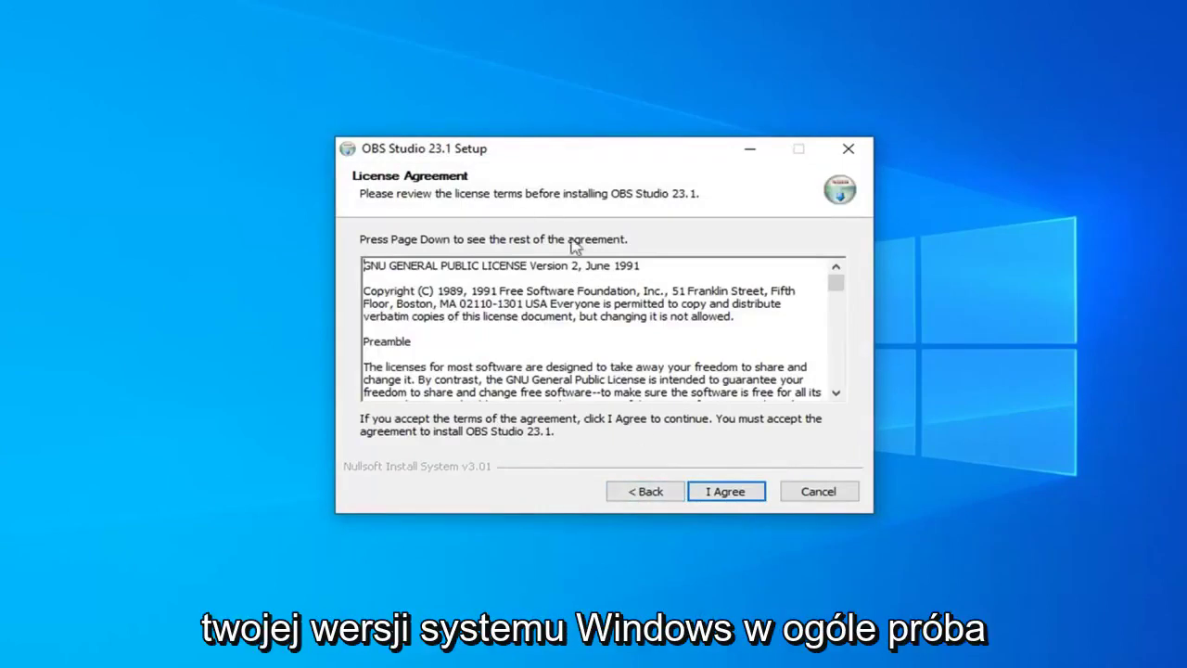
Accept the GPL license and keep the install folder C:\Program Files\obs-studio.
{"action": "scroll", "coordinate": [603, 331], "scroll_direction": "down", "scroll_amount": 2}
{"action": "scroll", "coordinate": [602, 331], "scroll_direction": "up", "scroll_amount": 2}
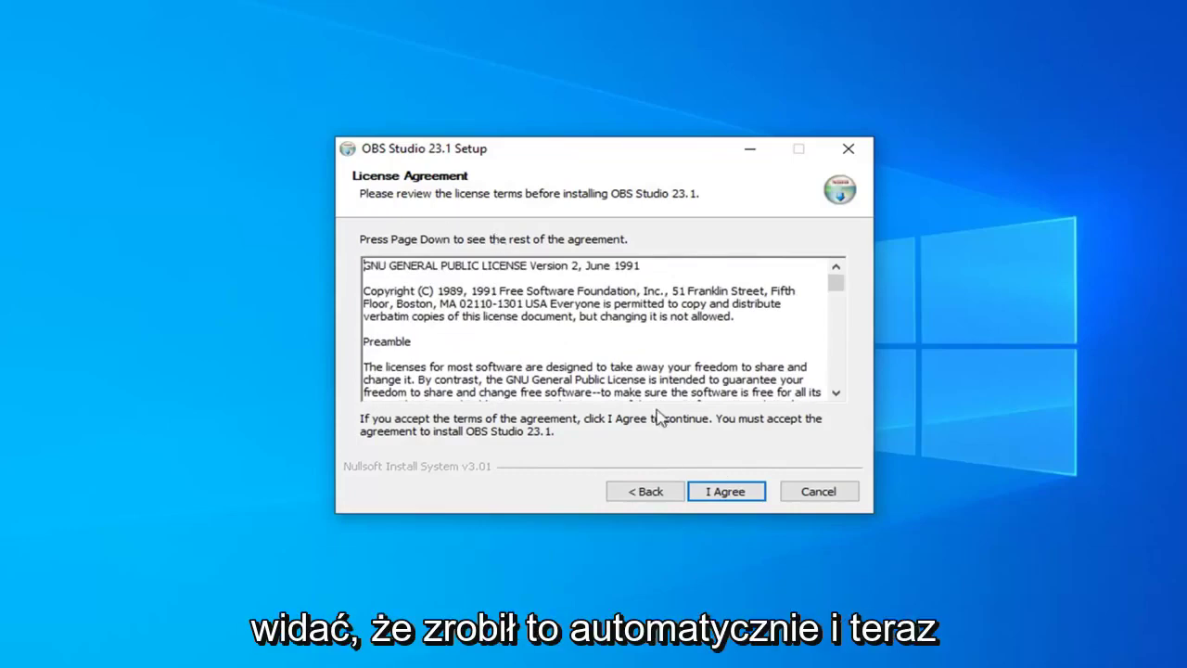
{"action": "left_click", "coordinate": [728, 496]}
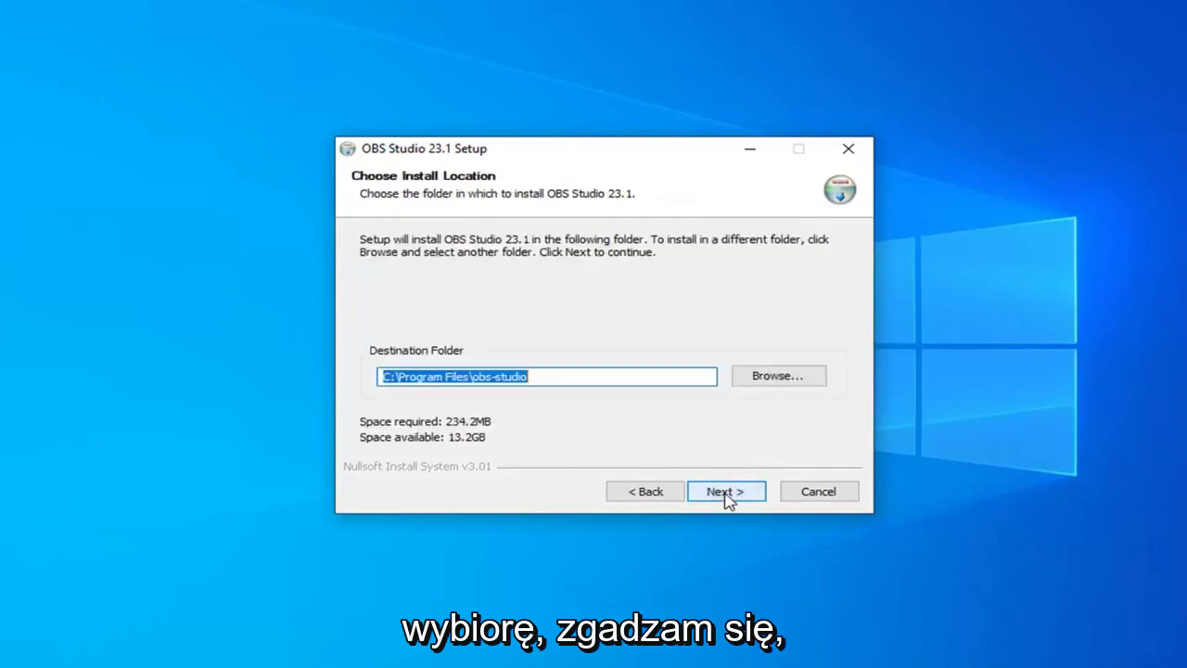
{"action": "left_click", "coordinate": [728, 496]}
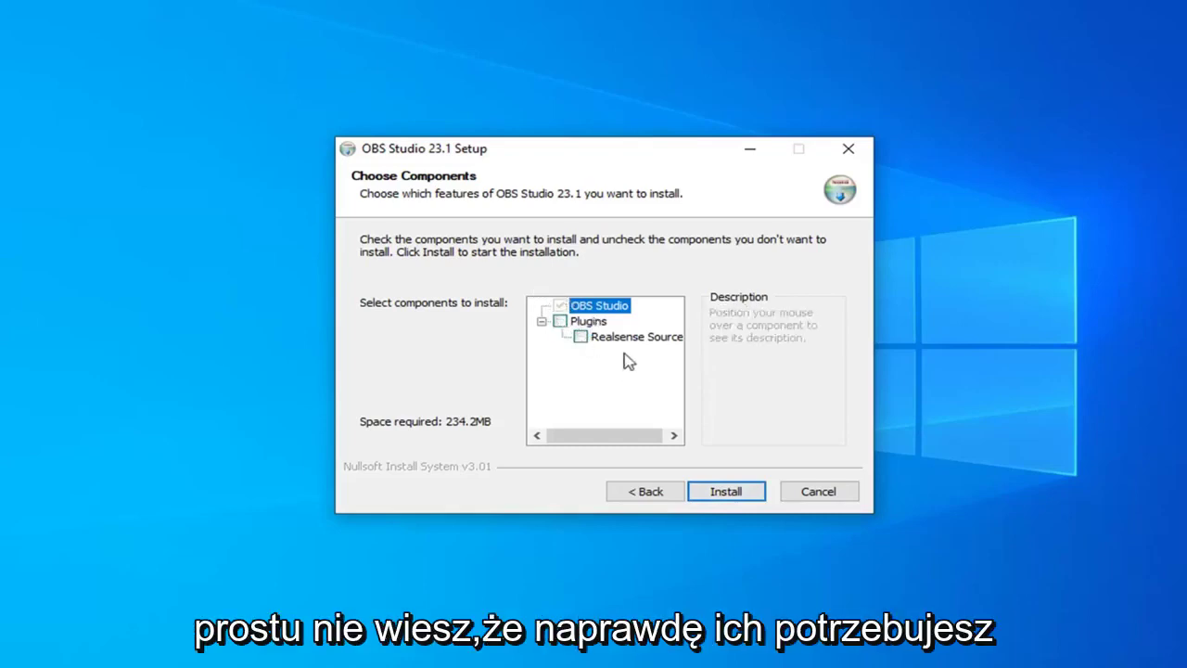
Install OBS Studio 23.1 with the default components.
{"action": "left_click", "coordinate": [720, 496]}
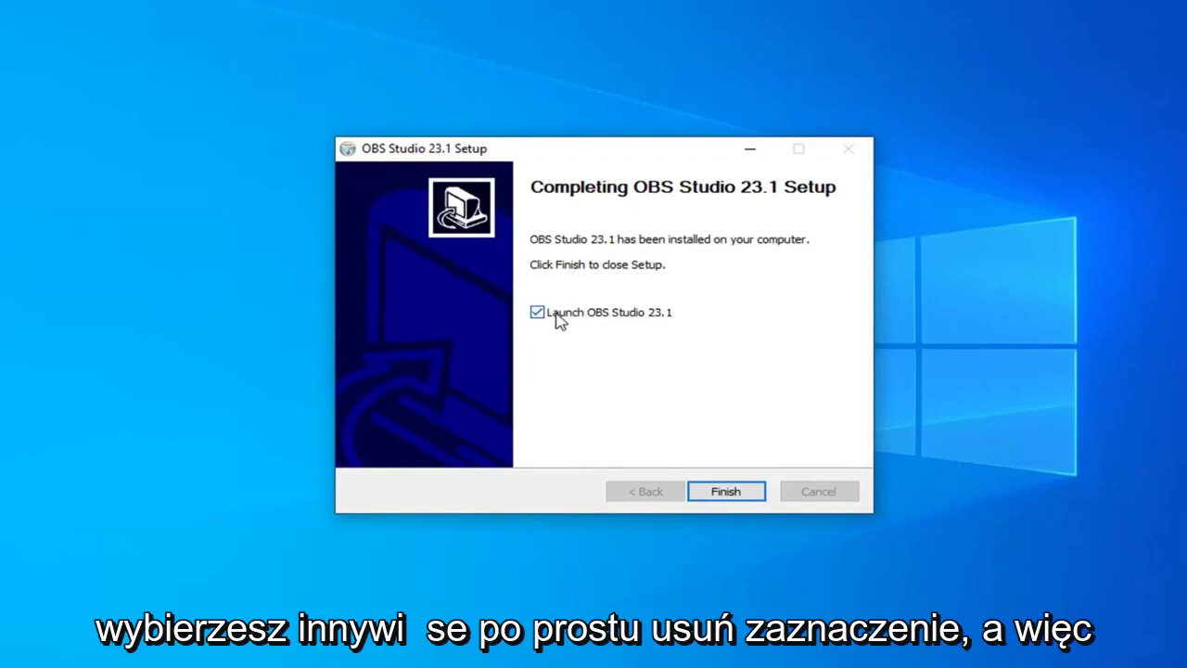
Untick 'Launch OBS Studio 23.1' and finish the setup wizard.
{"action": "left_click", "coordinate": [559, 319]}
{"action": "left_click", "coordinate": [707, 493]}
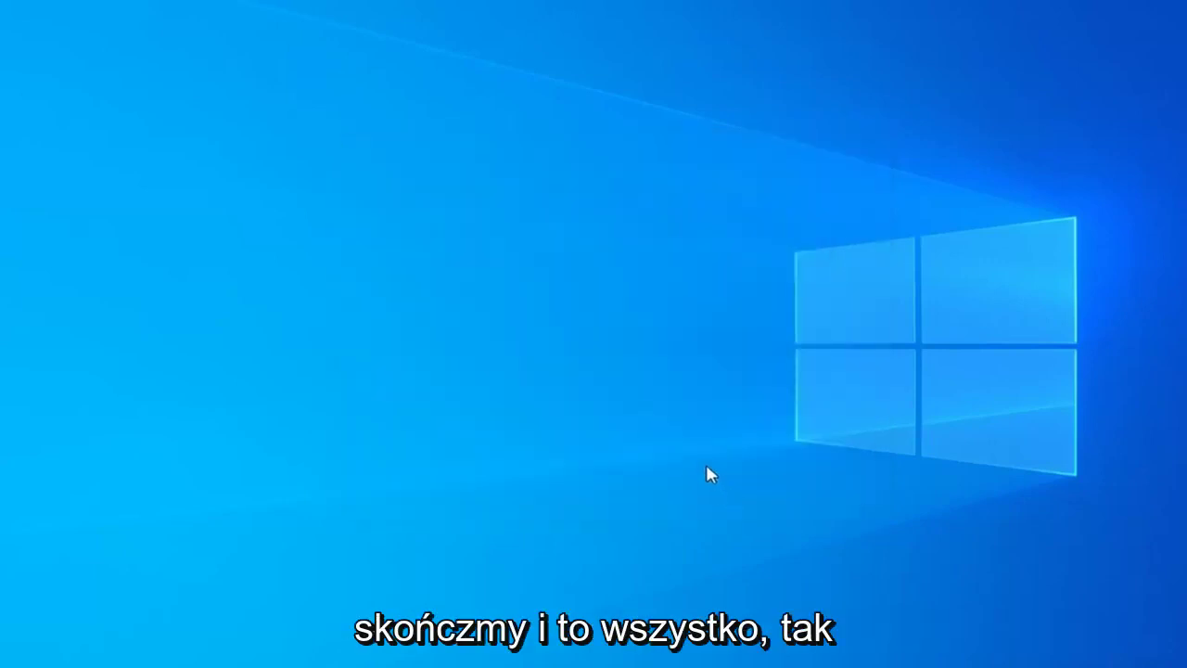